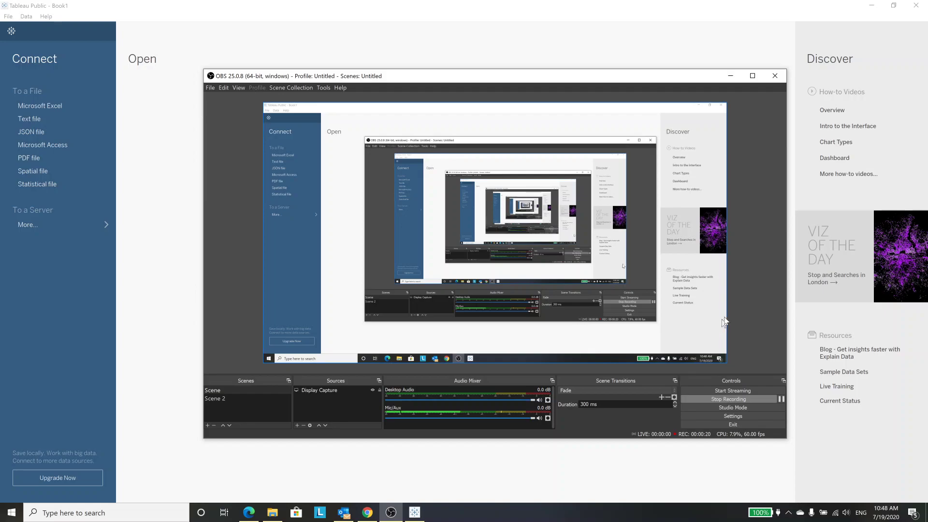
Minimize the OBS Studio recorder so the Tableau Public start page is visible
left_click(730, 76)
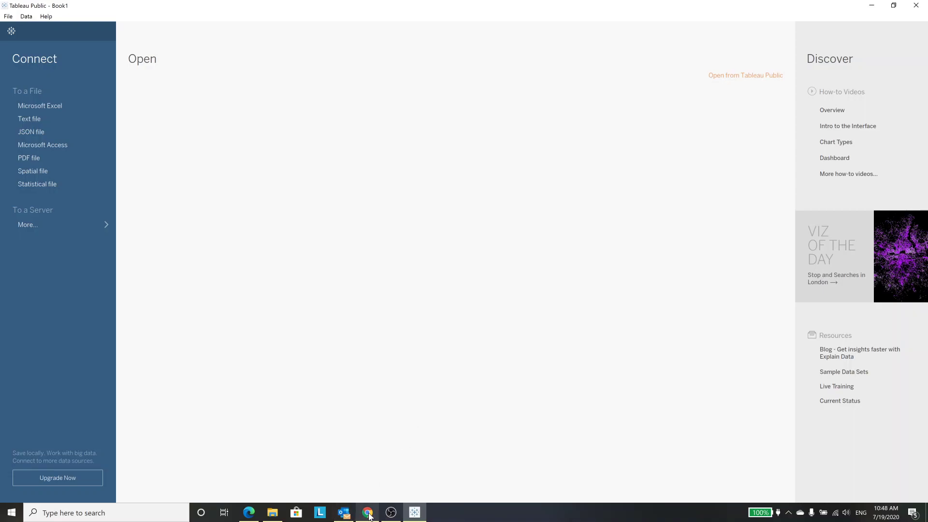
left_click(250, 513)
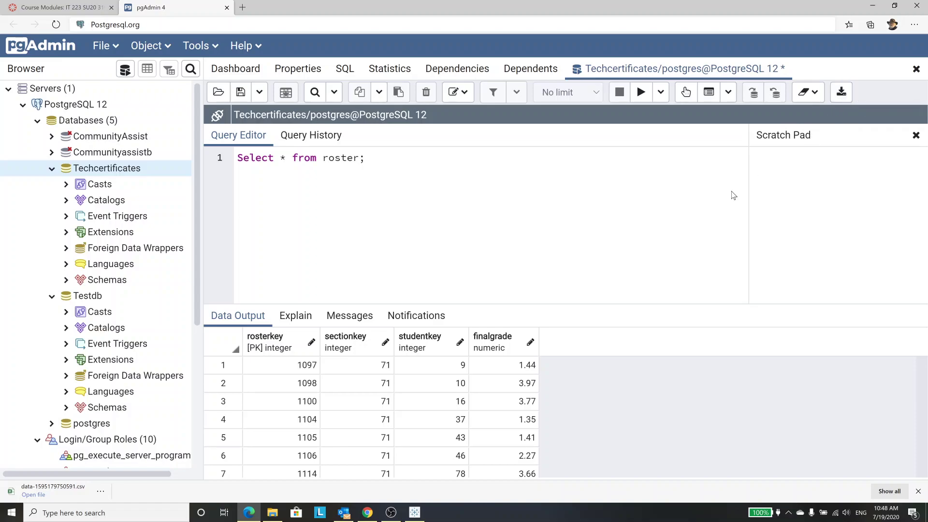
left_click(415, 514)
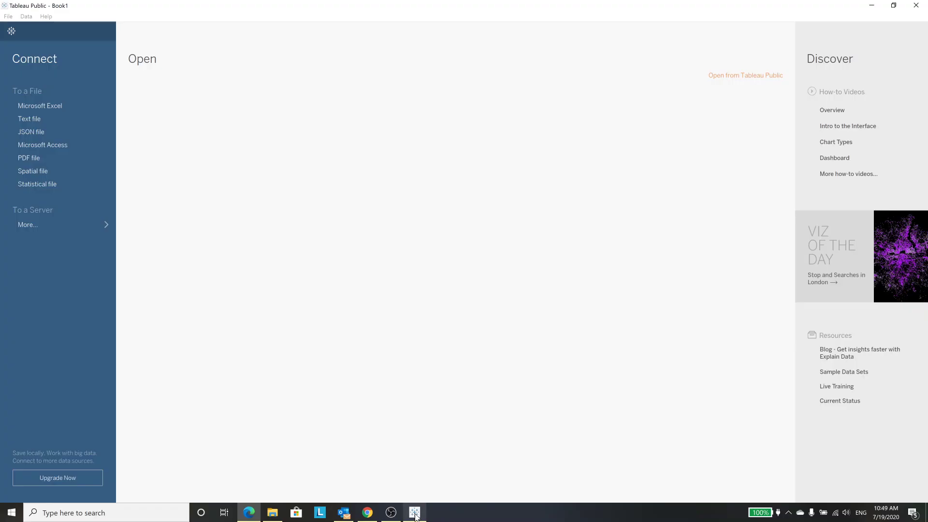
Connect to data-1595179750591.csv from Downloads as a text file and start a blank worksheet
left_click(34, 118)
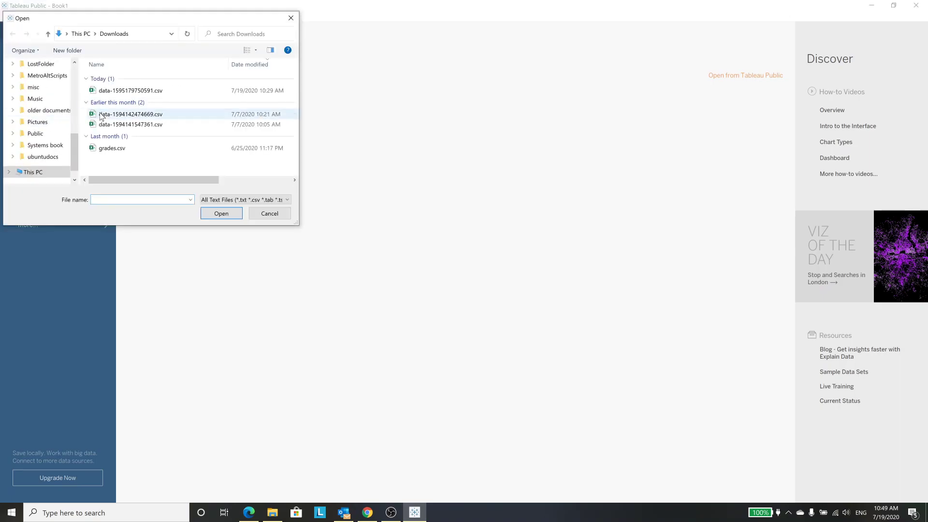
left_click(110, 92)
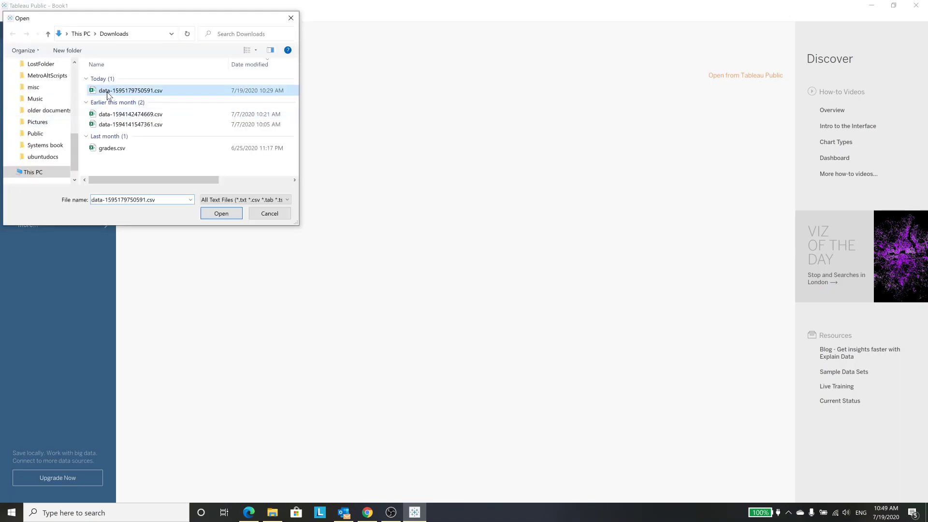
left_click(218, 216)
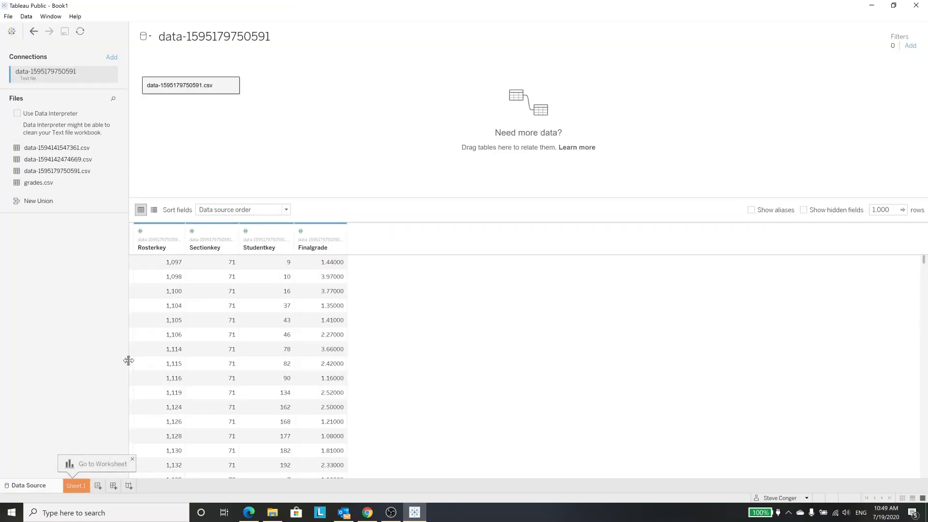
left_click(97, 487)
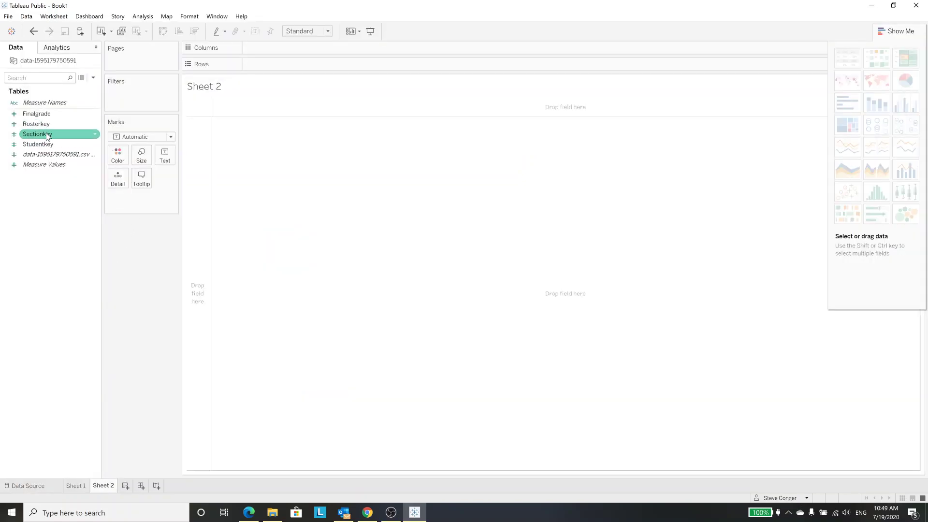
Put SUM(Finalgrade) on Rows and SUM(Sectionkey) plus SUM(Studentkey) on Columns
left_click_drag(38, 114, 267, 66)
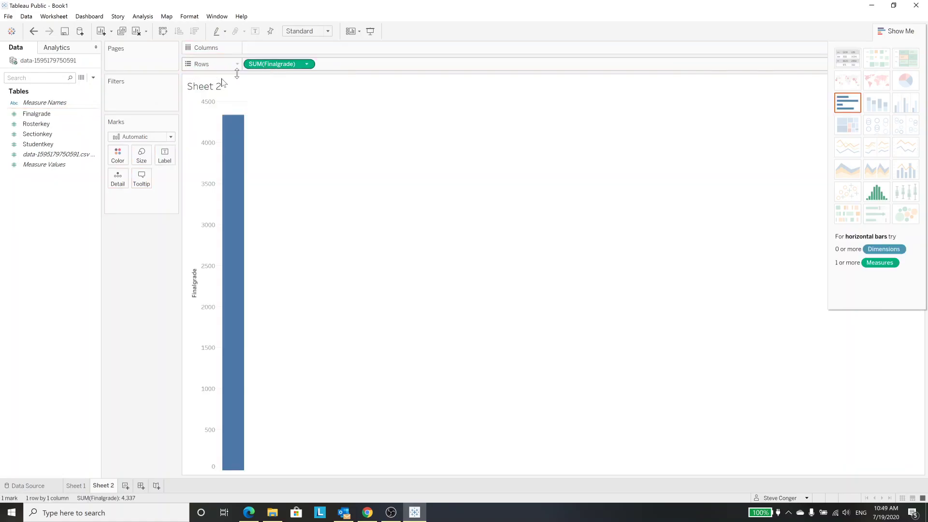
left_click_drag(69, 129, 283, 48)
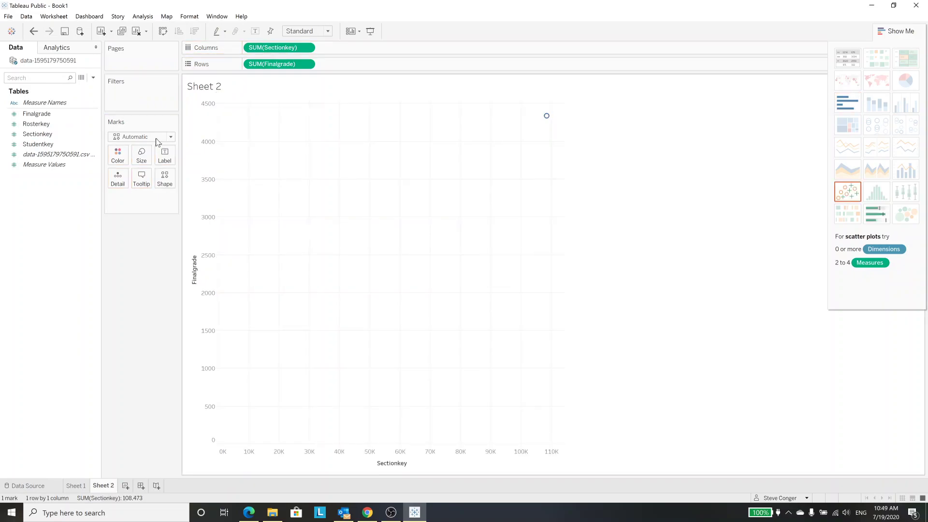
left_click_drag(39, 145, 339, 55)
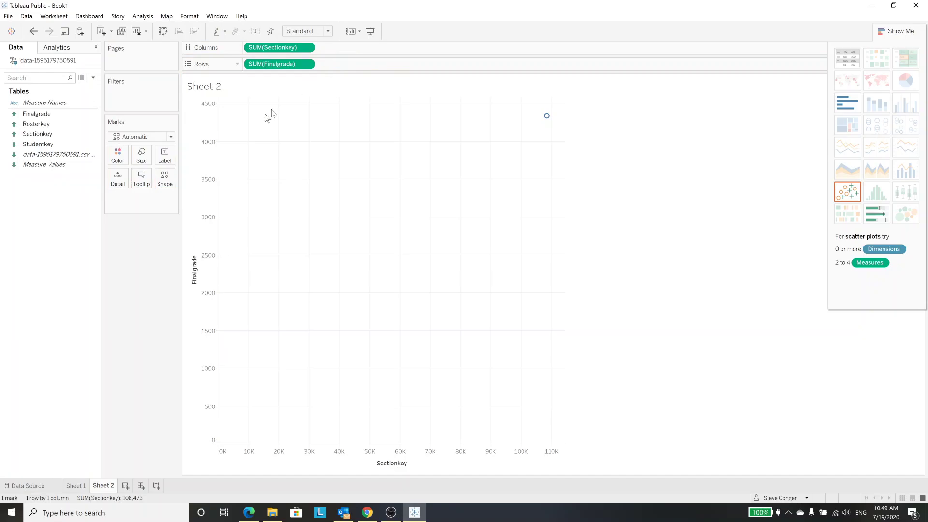
left_click(48, 145)
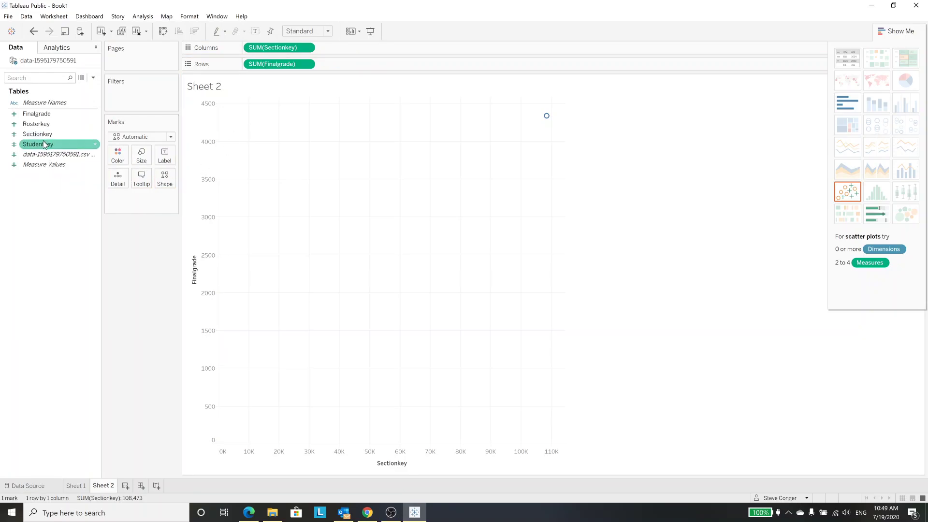
left_click_drag(40, 148, 338, 50)
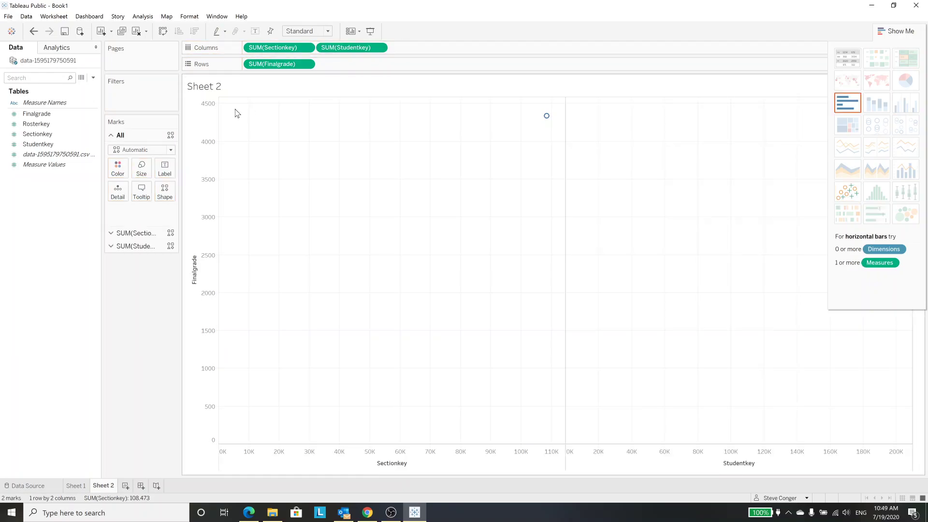
Convert the Sectionkey and Studentkey column pills to dimensions
left_click(308, 48)
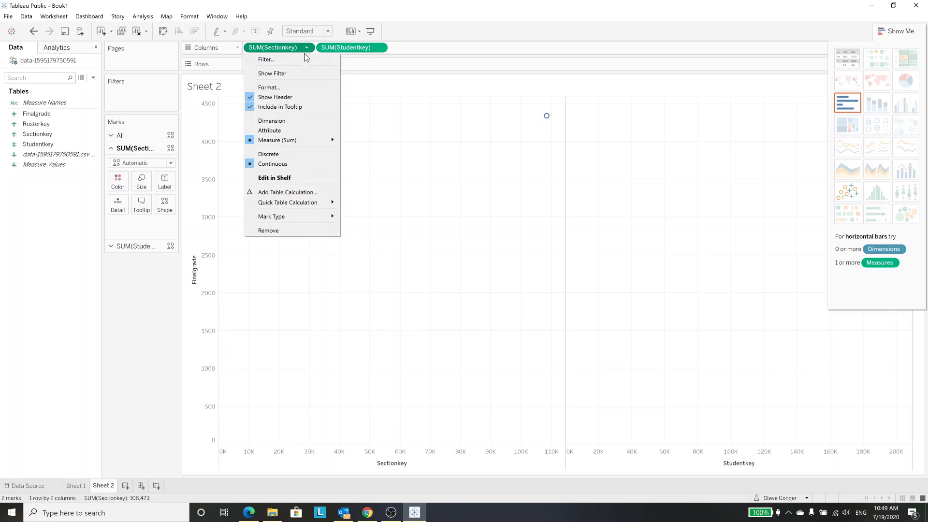
left_click(291, 124)
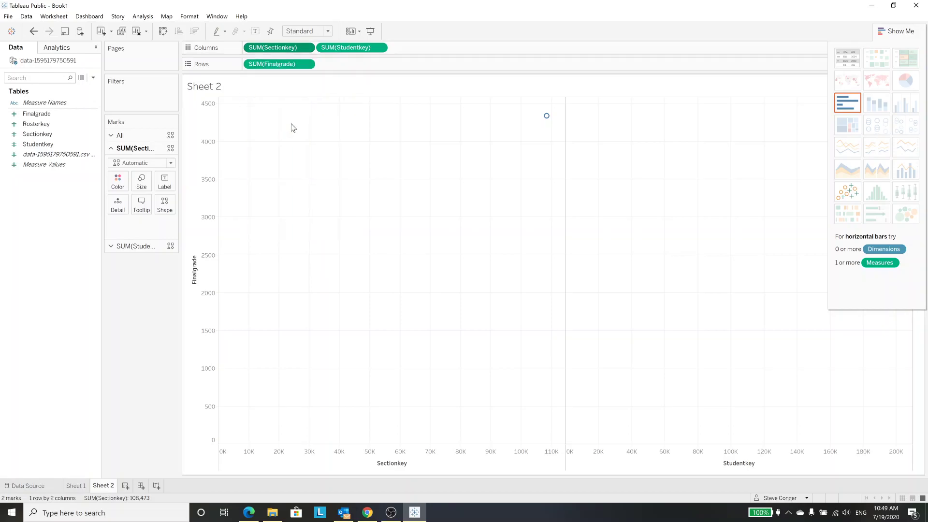
left_click(380, 49)
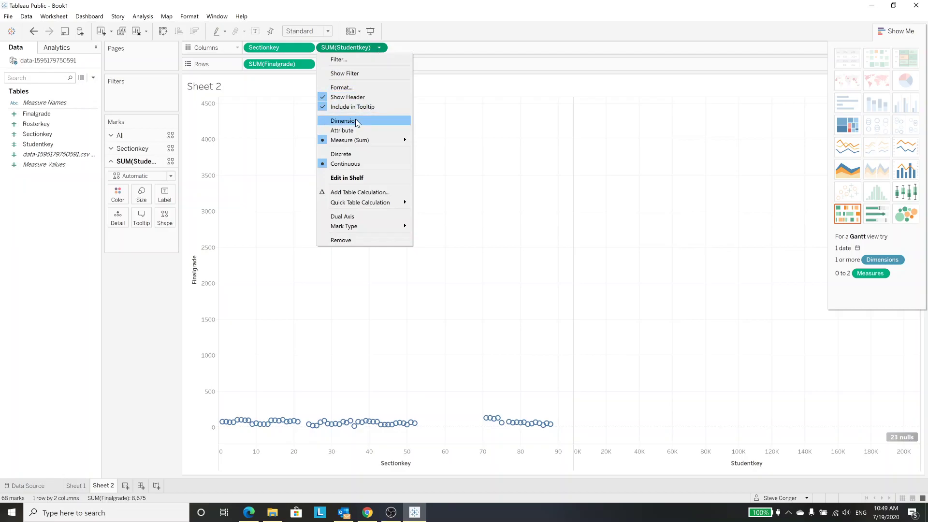
left_click(357, 123)
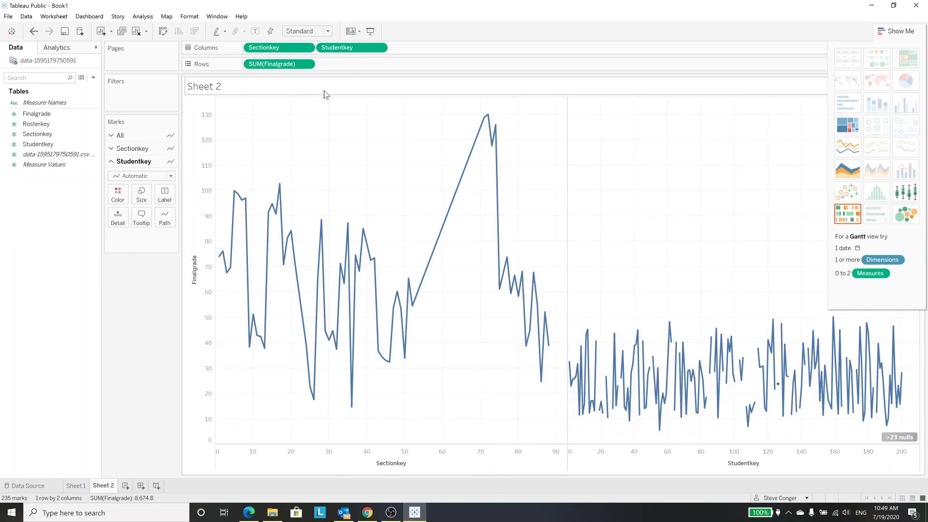
Make Sectionkey discrete, splitting the chart into 90 section panes
left_click(304, 50)
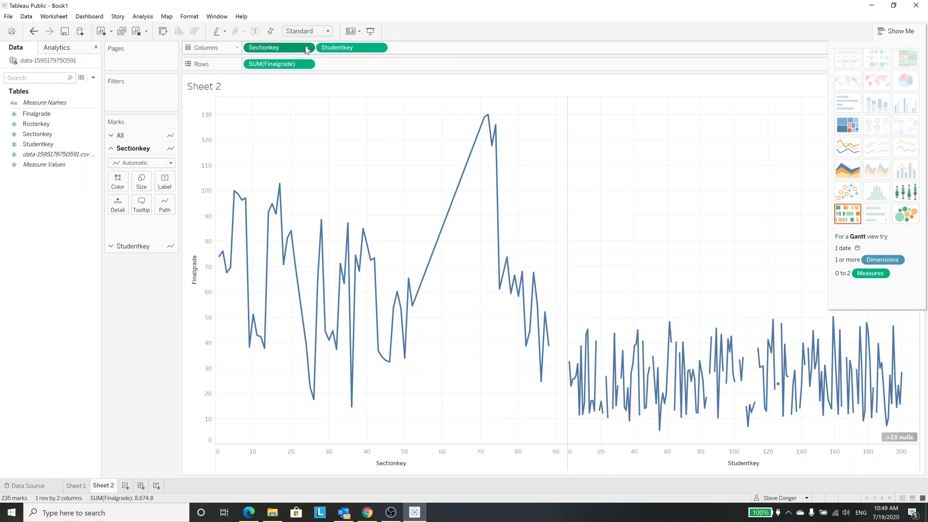
left_click(307, 48)
left_click(307, 49)
left_click(308, 50)
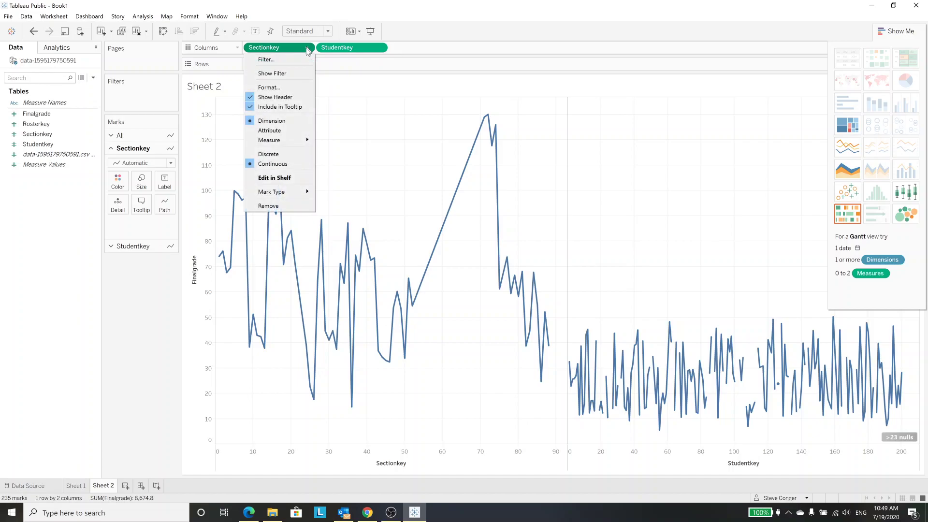
left_click(281, 154)
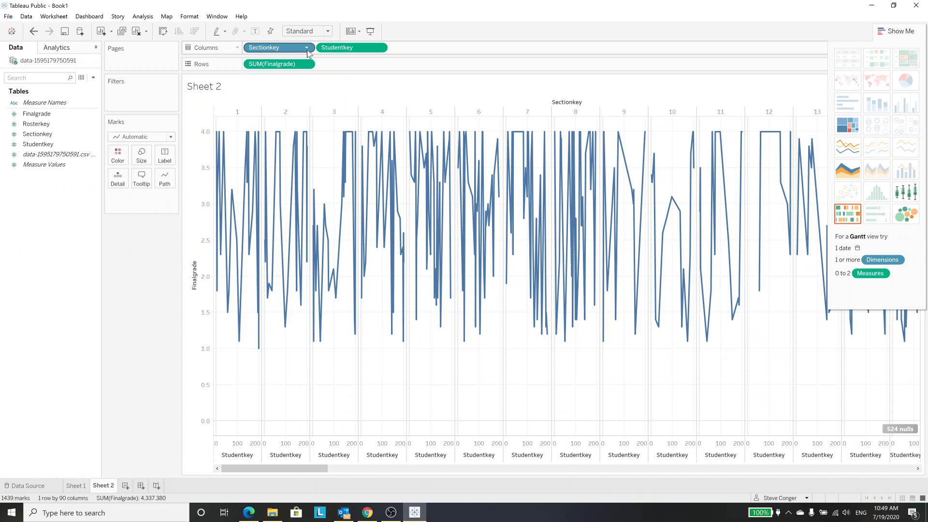
left_click(308, 50)
Filter Sectionkey to keep only section 28, clearing all other sections
left_click(296, 62)
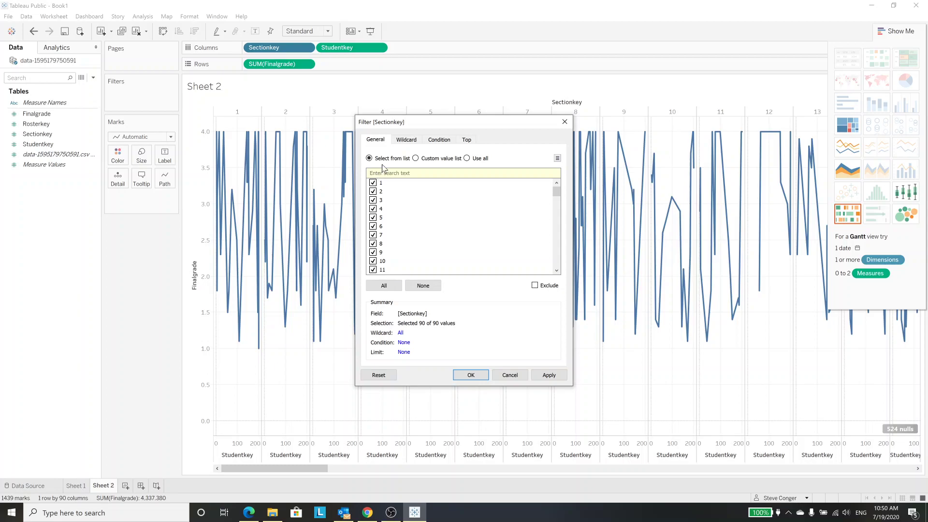
left_click(423, 285)
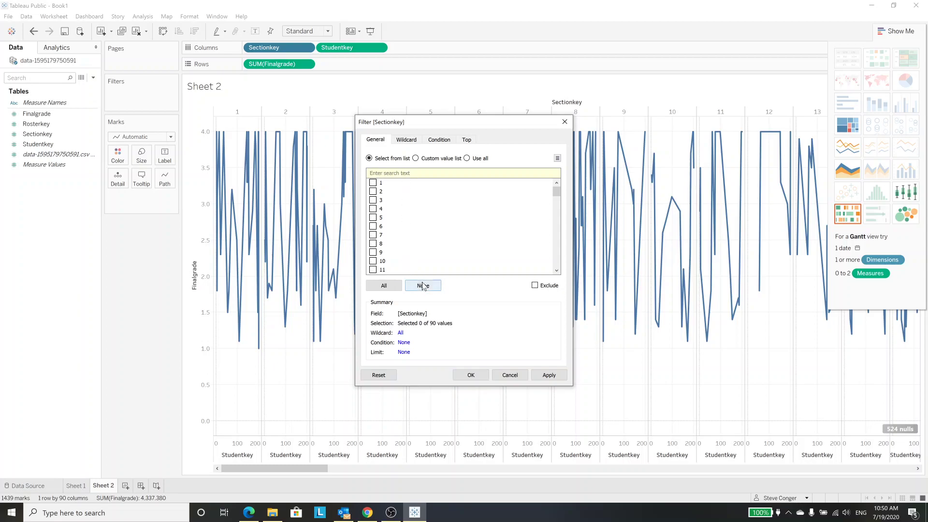
left_click_drag(558, 192, 556, 209)
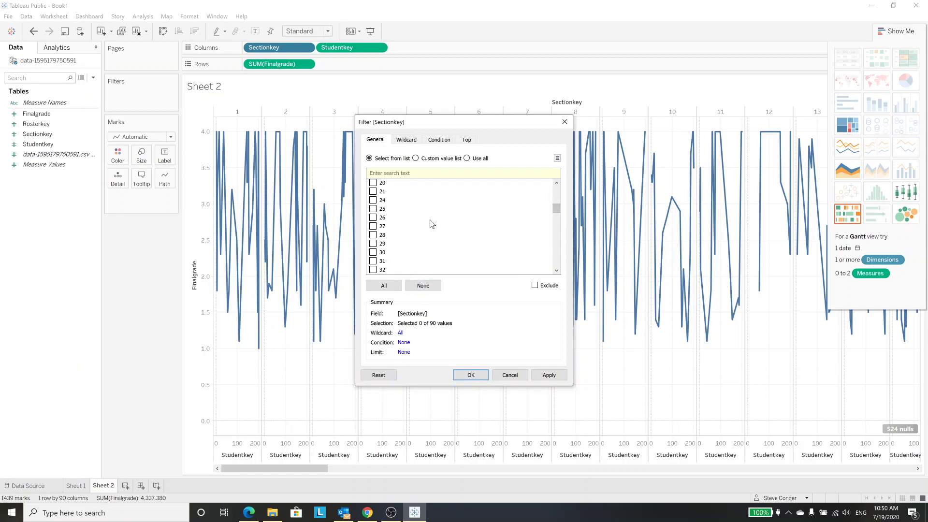
left_click(374, 235)
left_click(469, 375)
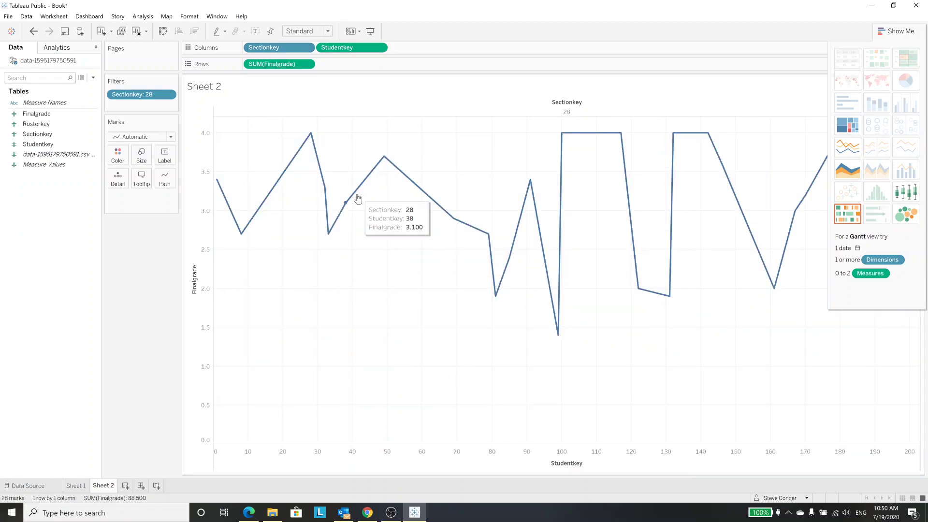
Make Studentkey discrete to show one Finalgrade bar per student in section 28
left_click(379, 49)
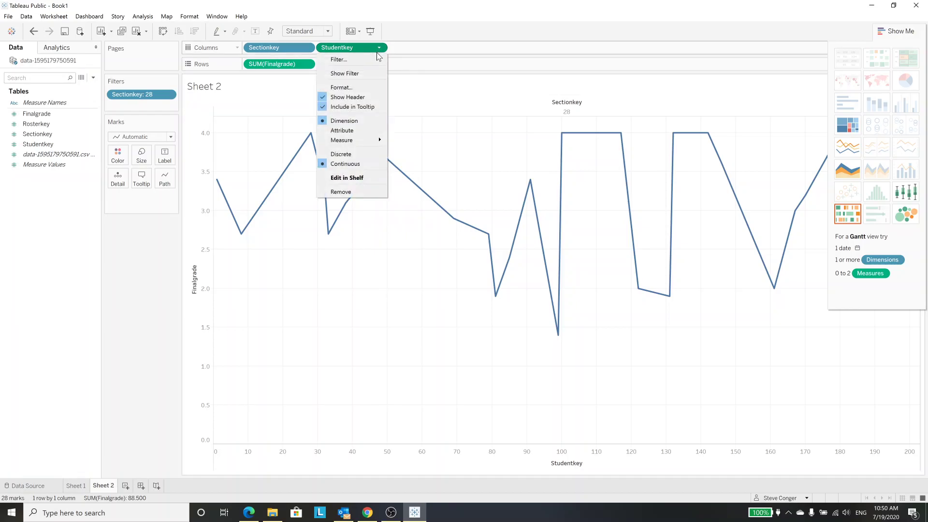
left_click(365, 155)
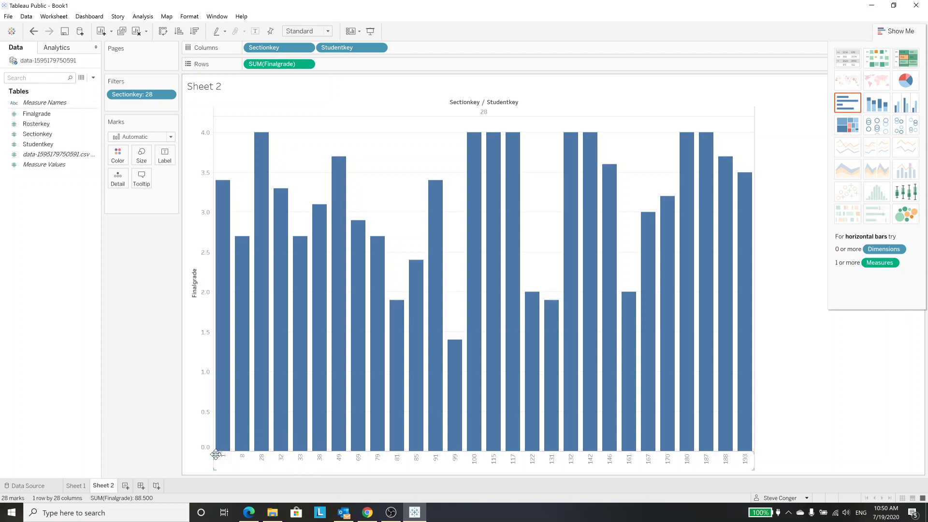
Launch Windows Magnifier via a MAG search and zoom the screen to 150%
left_click(118, 517)
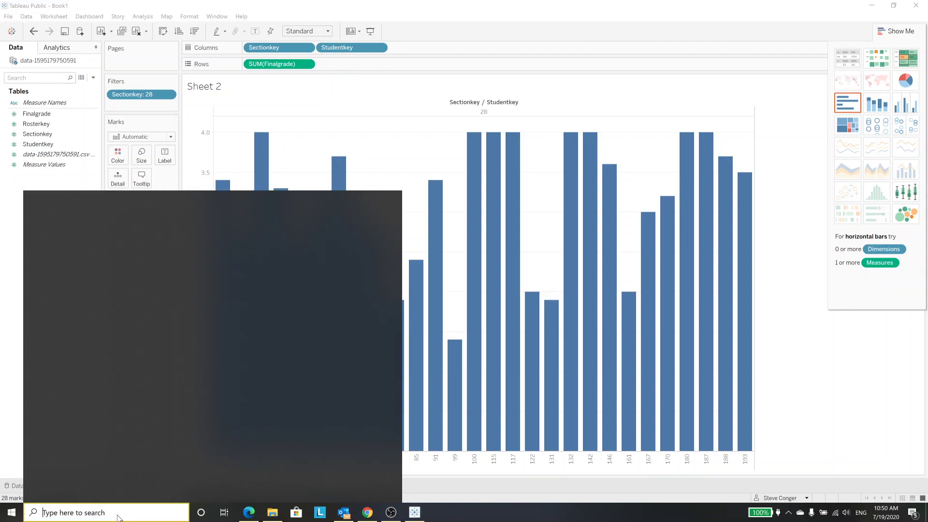
type("MAG")
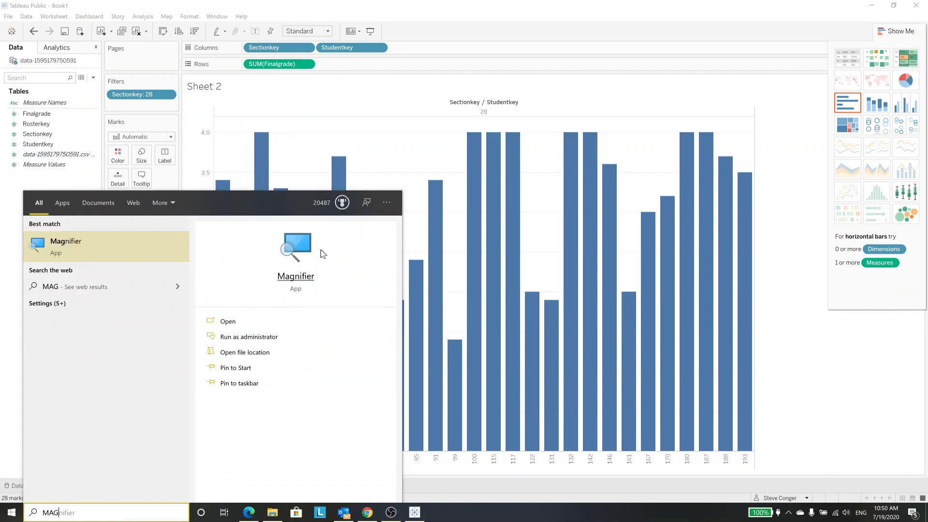
left_click(321, 249)
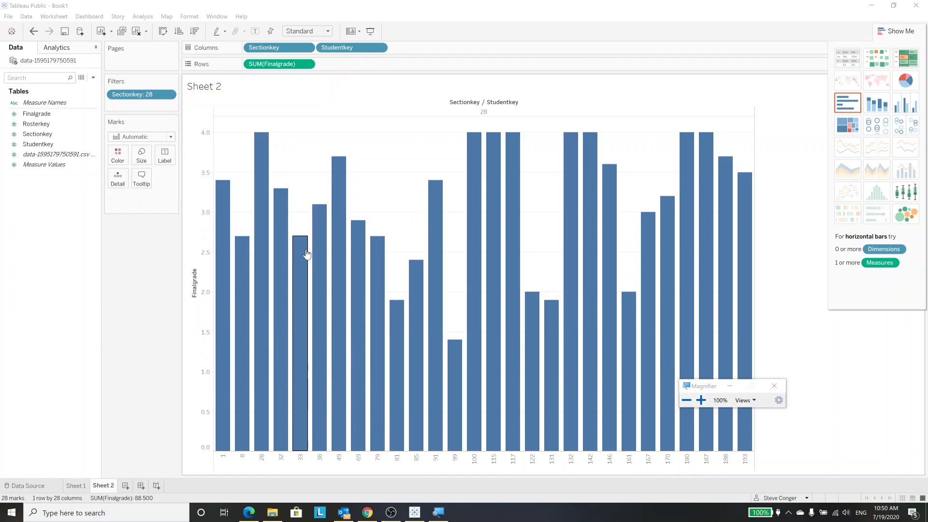
left_click(702, 400)
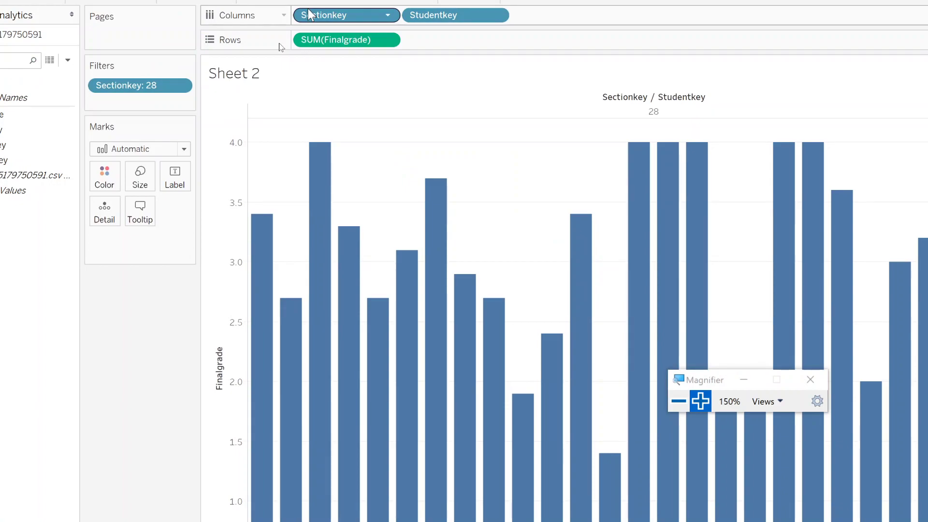
Open the Edit Filter dialog for Sectionkey, showing 1 of 90 values selected
left_click(388, 15)
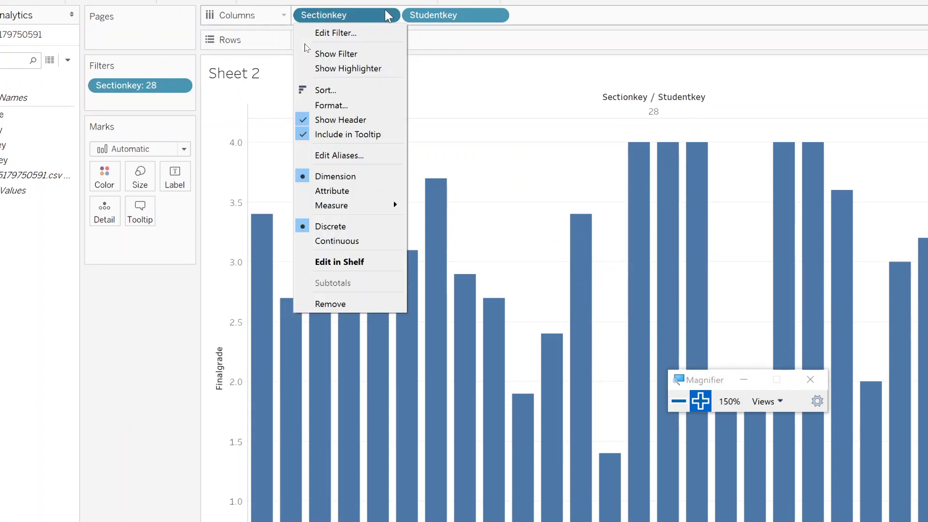
left_click(347, 233)
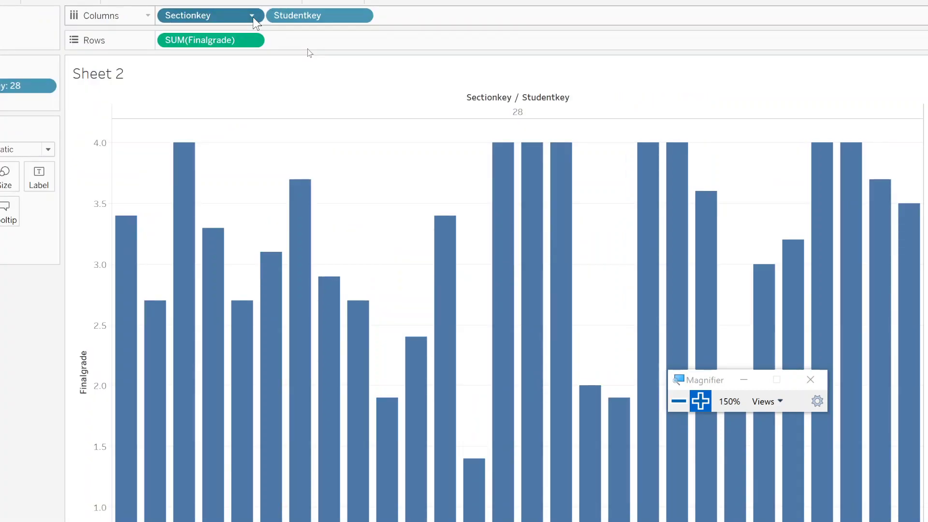
left_click(252, 16)
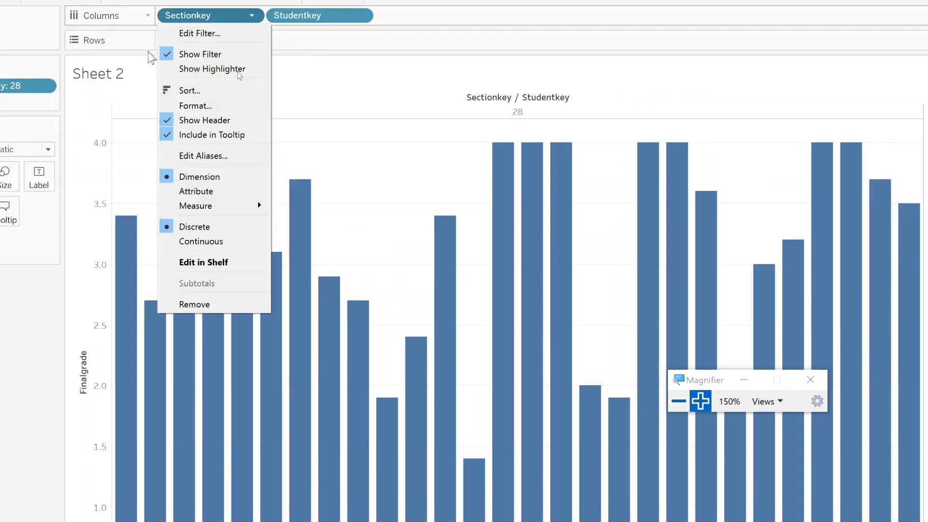
left_click(199, 34)
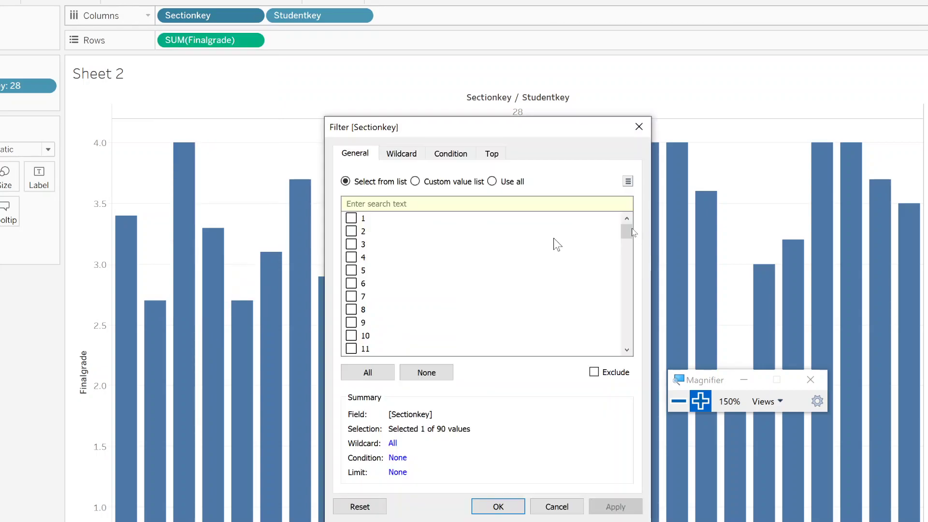